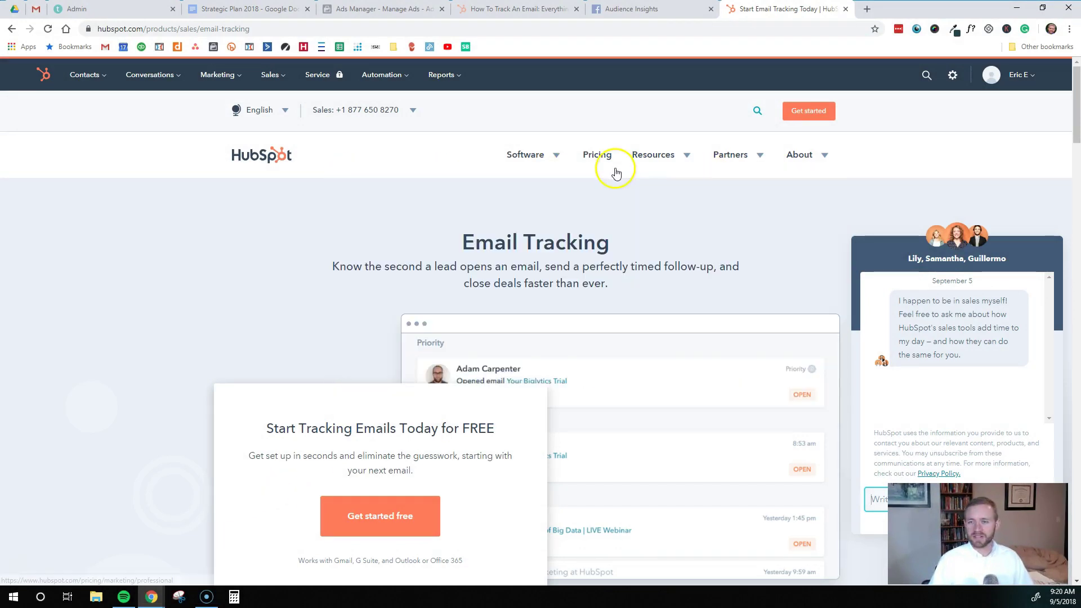
scroll(355, 202, down, 2)
scroll(292, 217, up, 2)
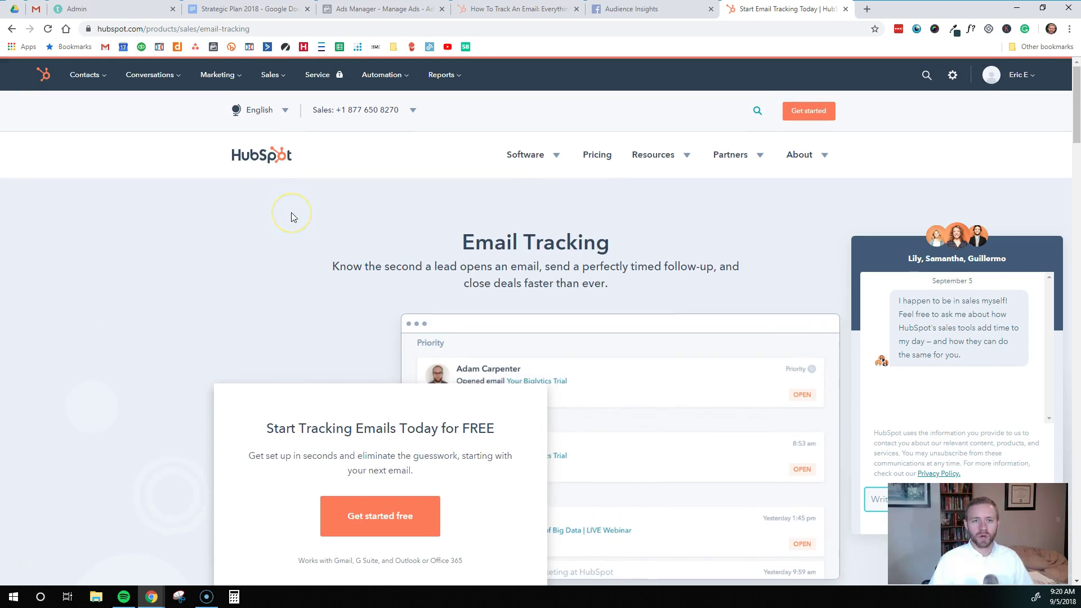
scroll(291, 211, down, 3)
scroll(288, 213, down, 1)
scroll(275, 215, up, 4)
scroll(296, 210, down, 2)
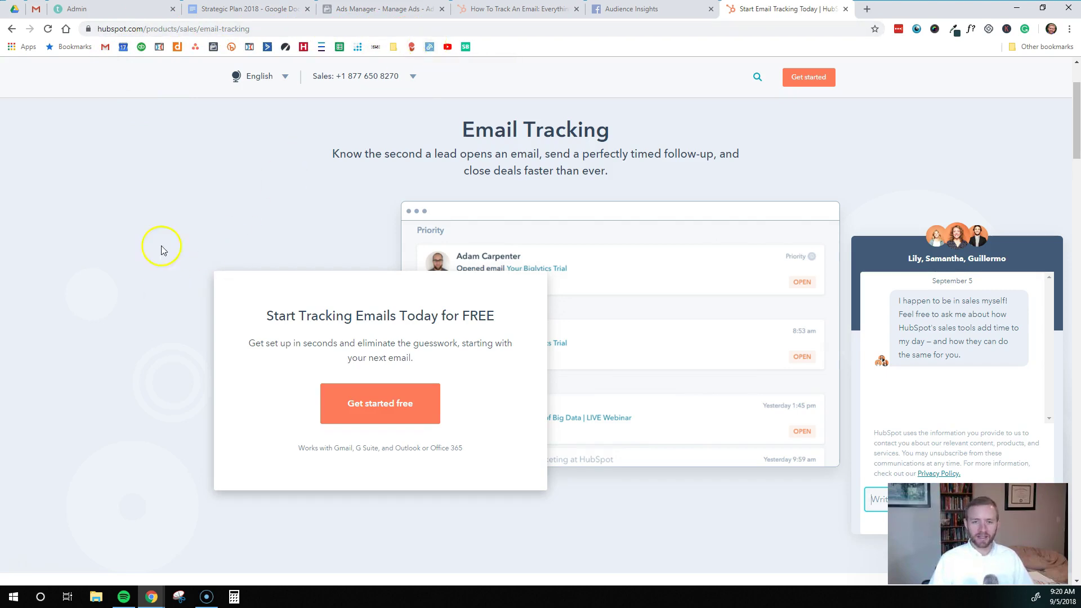
- Create a new free HubSpot account with Google sign-up for company Bootstrap Biz Growth
click(375, 401)
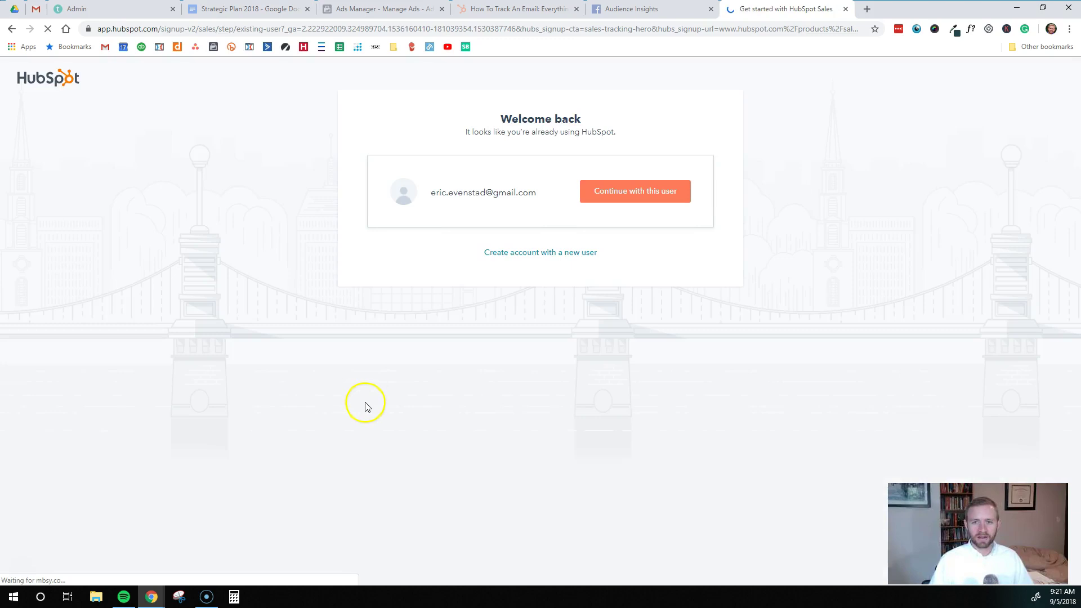
click(522, 257)
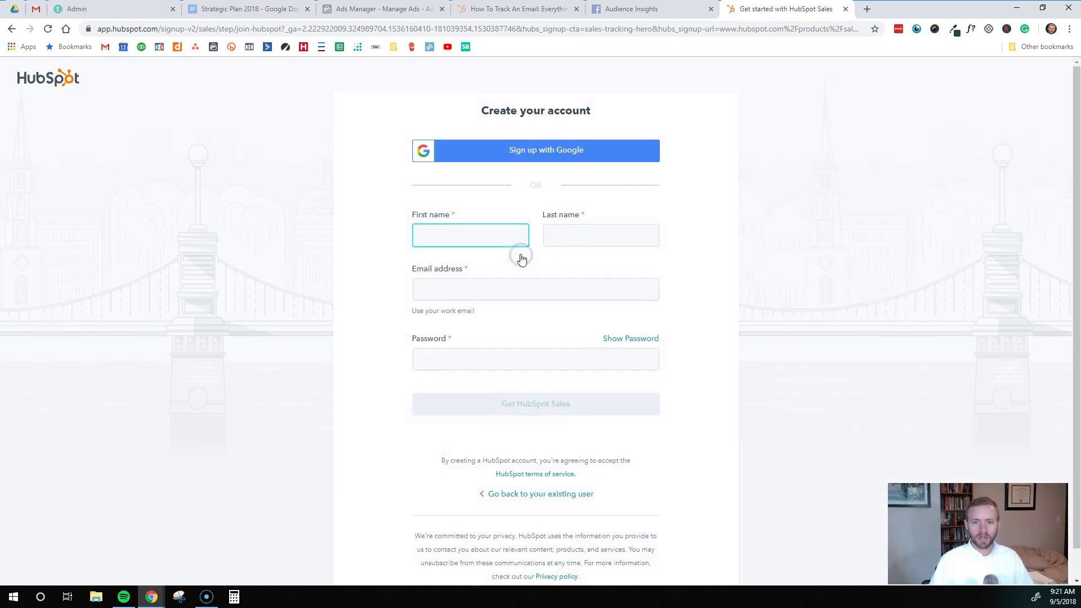
click(539, 156)
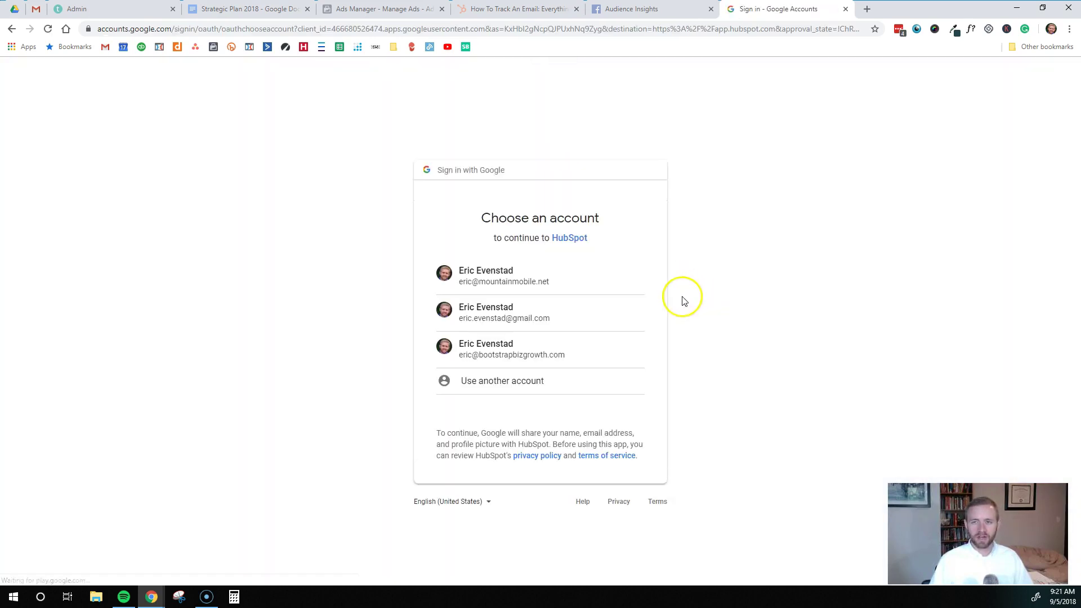
click(534, 354)
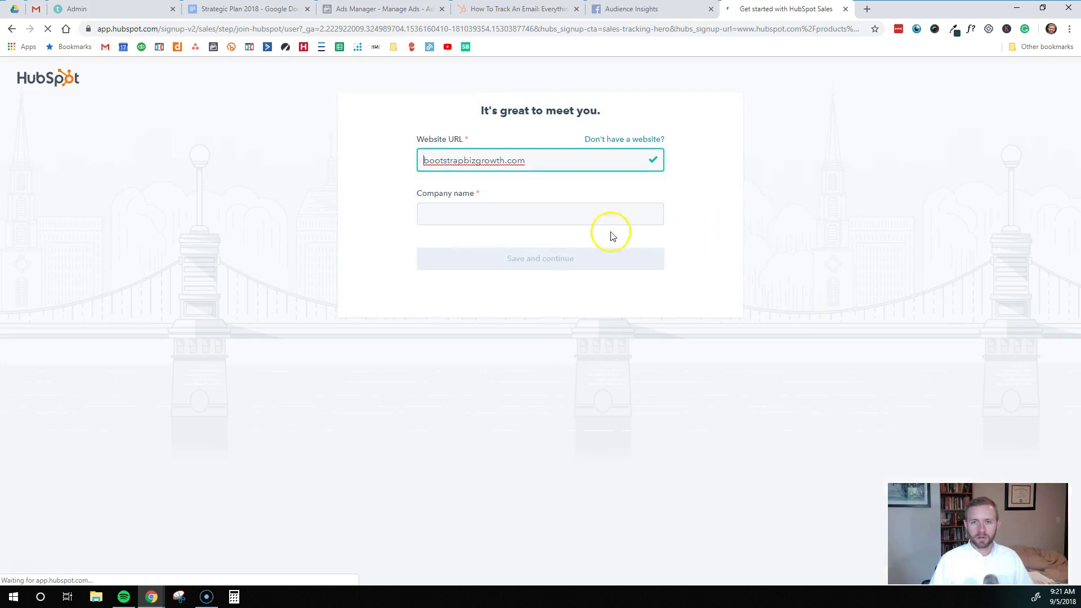
click(481, 215)
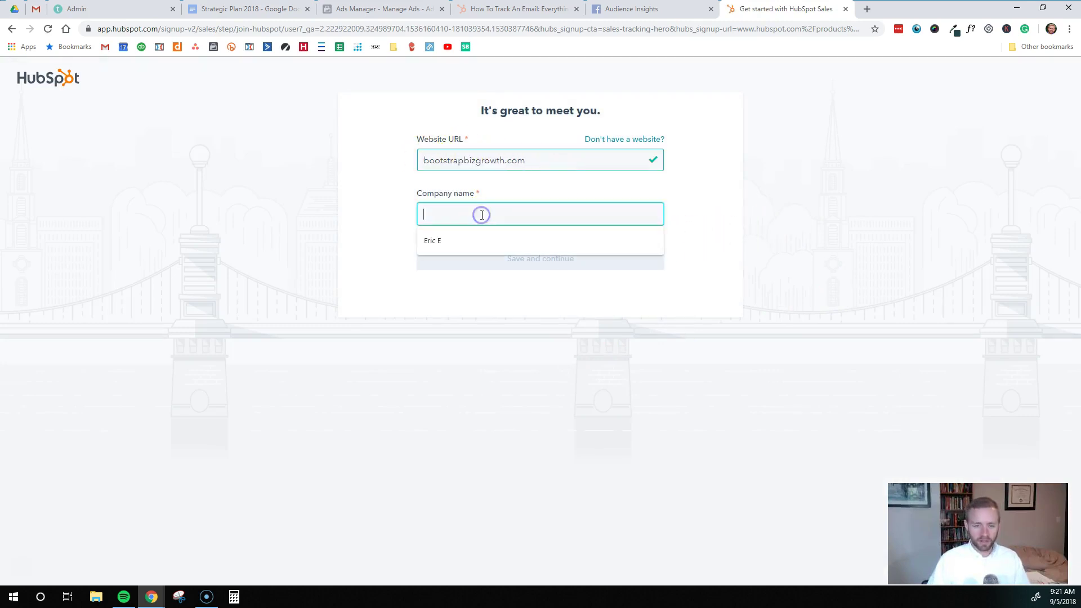
text(Bootstrap Biz Growth)
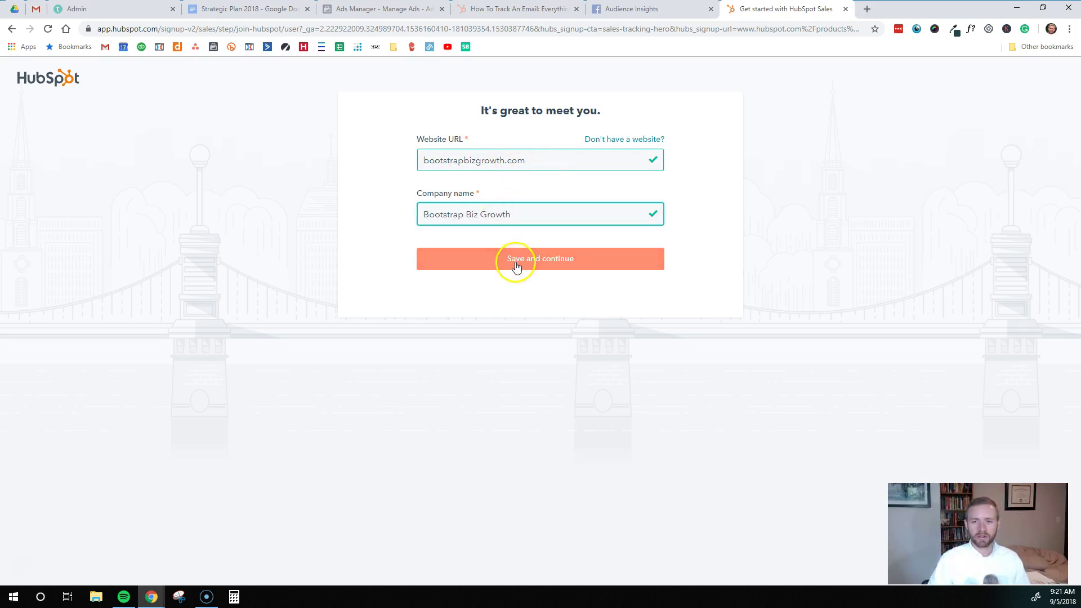
click(514, 262)
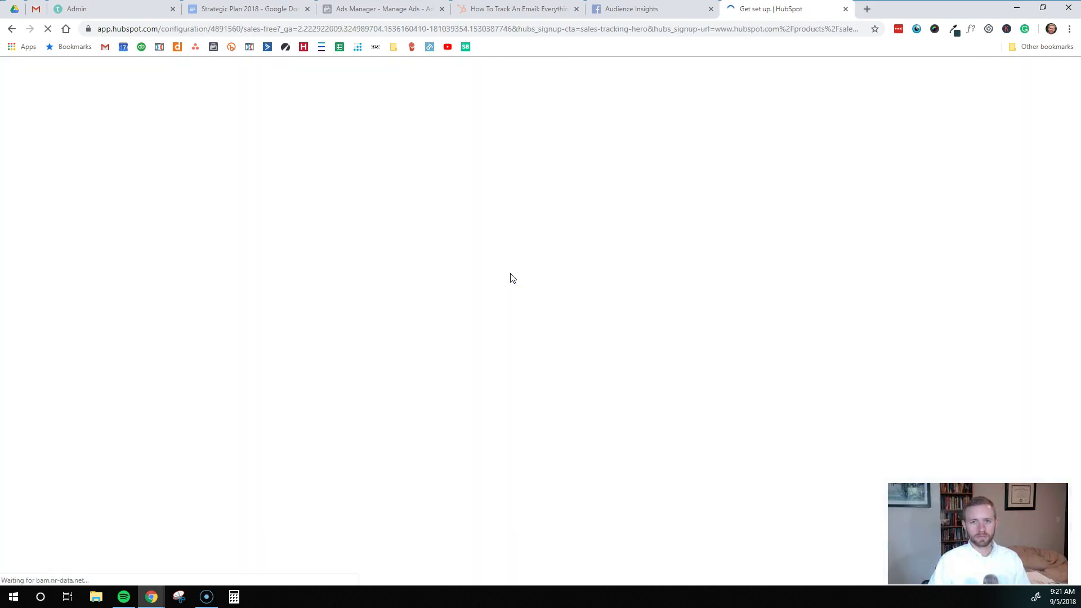
- Answer setup with 2 - 5 employees, 'Identify and prioritize hot leads for follow up', Executive / Manager
click(502, 289)
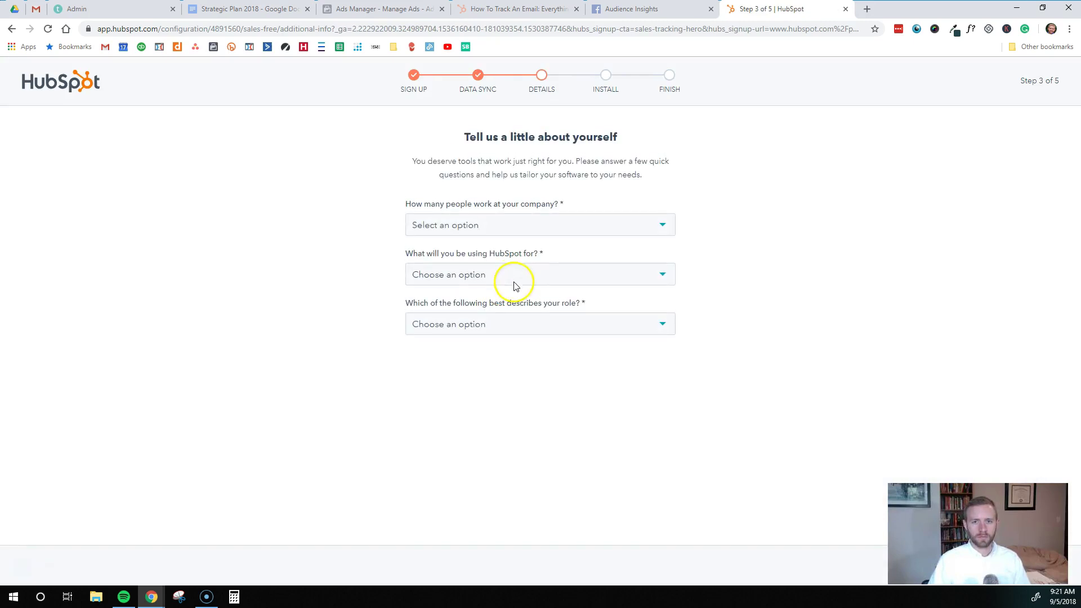
click(564, 229)
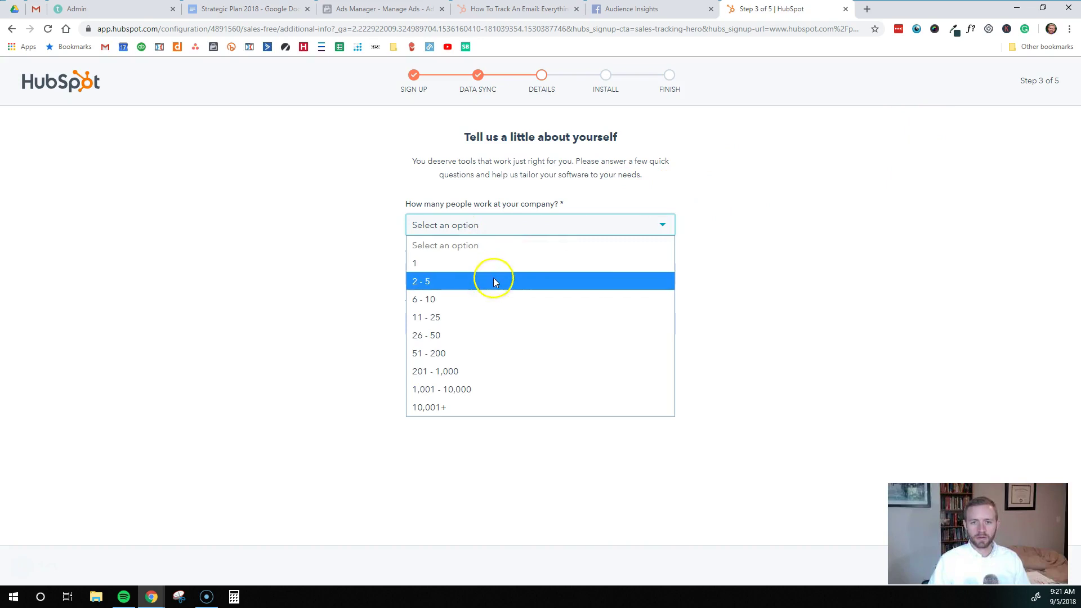
click(492, 282)
click(486, 278)
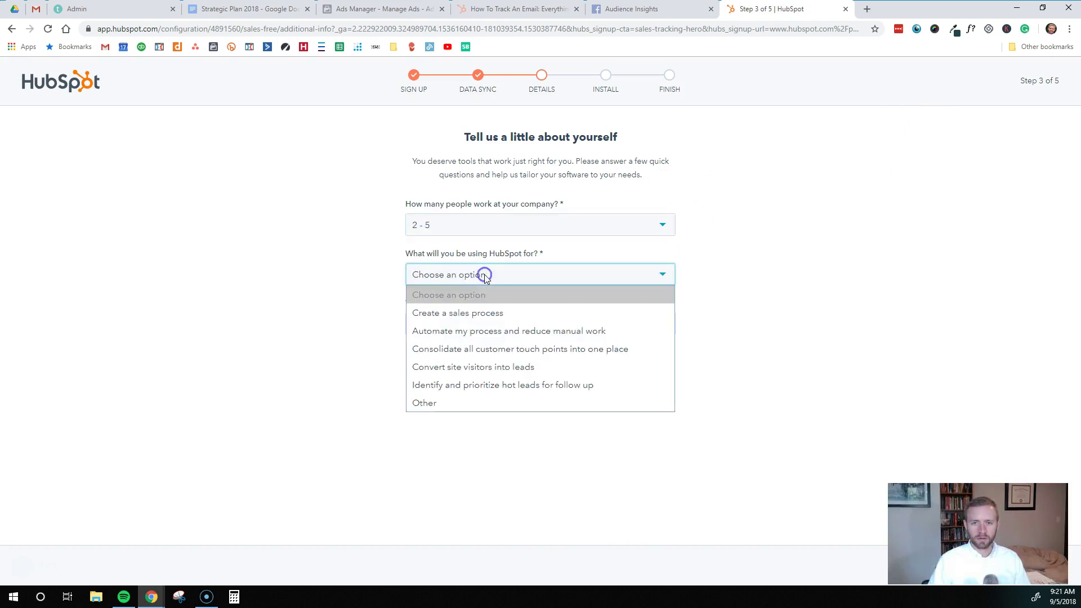
click(465, 386)
click(470, 332)
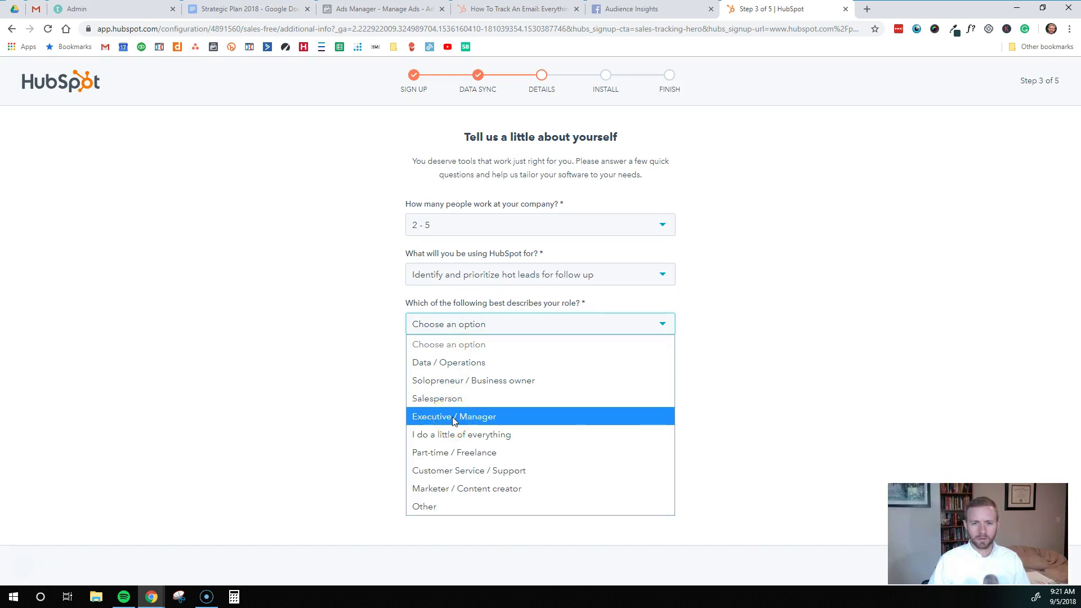
click(453, 419)
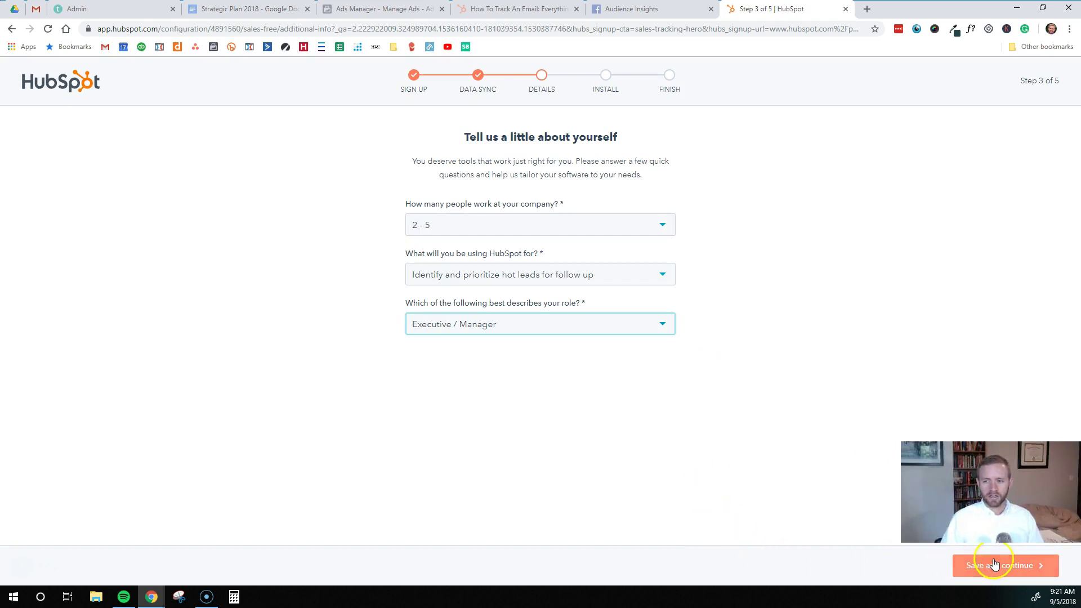
click(994, 565)
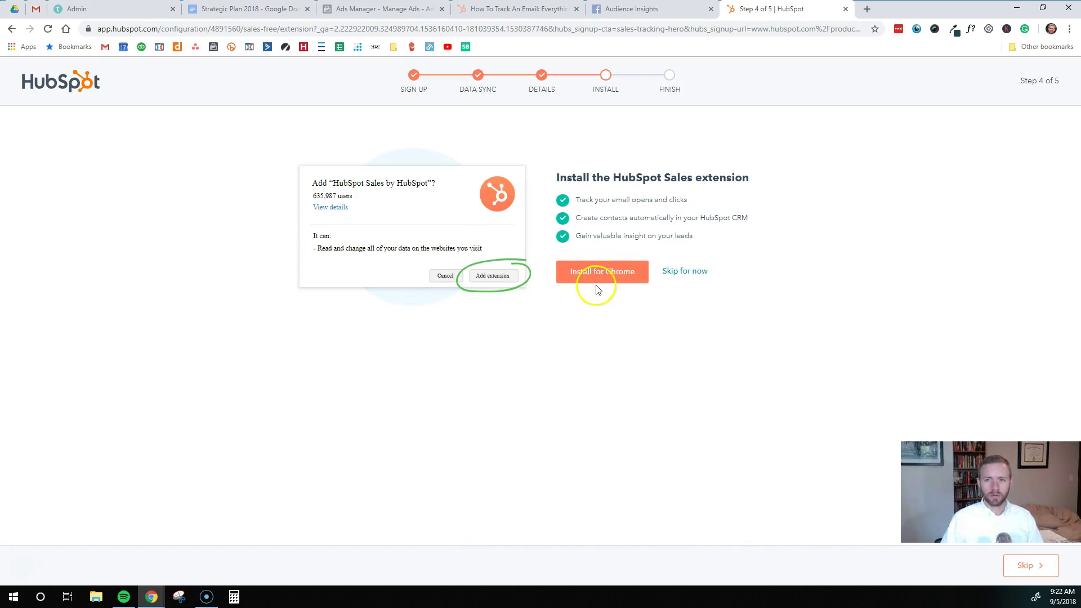
- Add the HubSpot Sales extension to Chrome and dismiss the store dialog
click(588, 272)
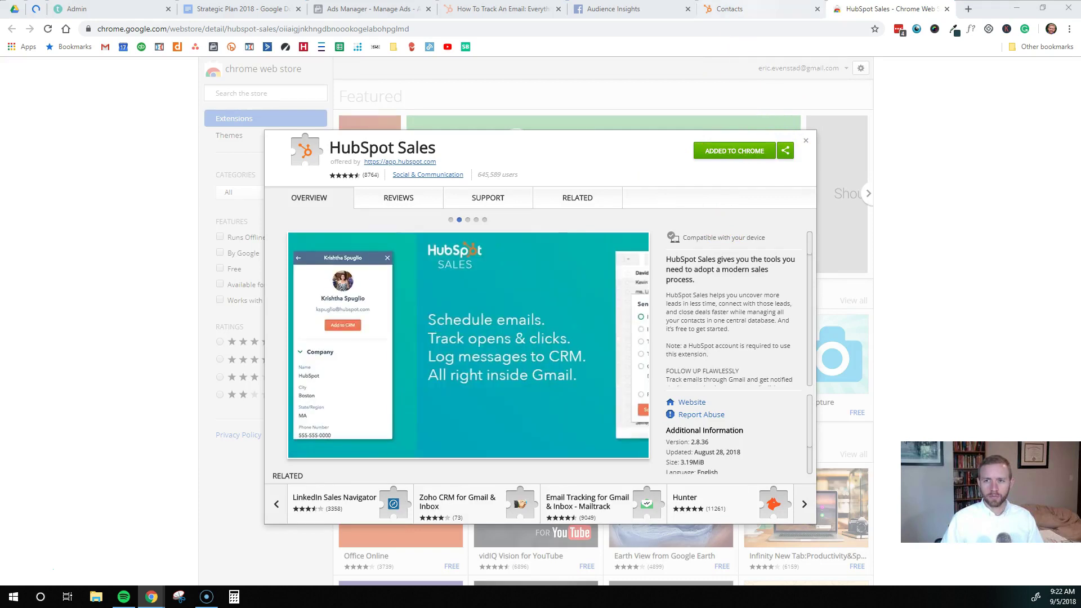
key(Escape)
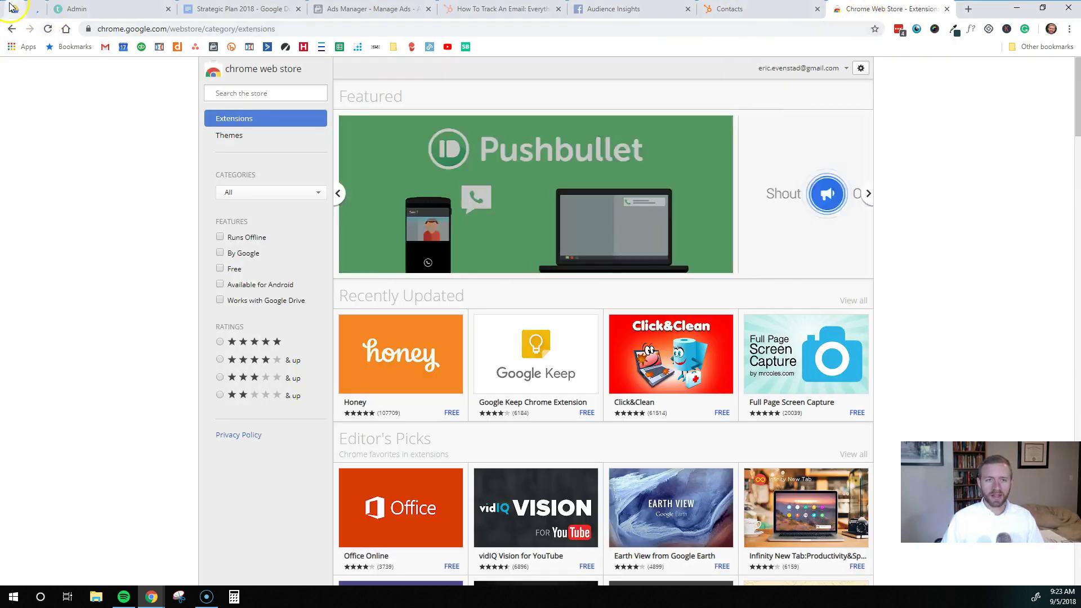
- Confirm the new HubSpot account's email address from the confirmation email in Gmail
click(17, 9)
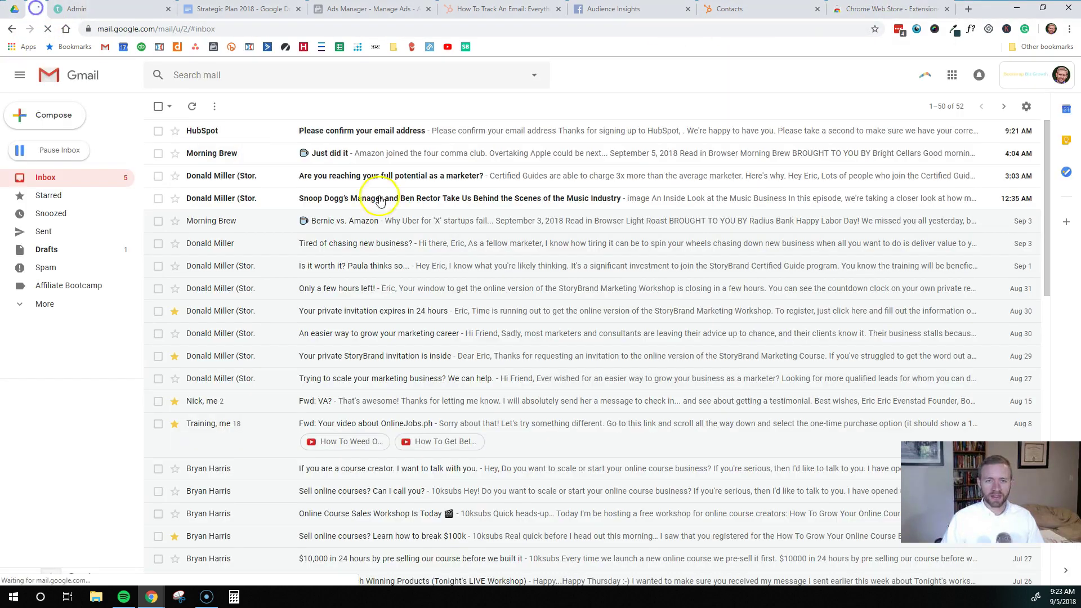
click(353, 135)
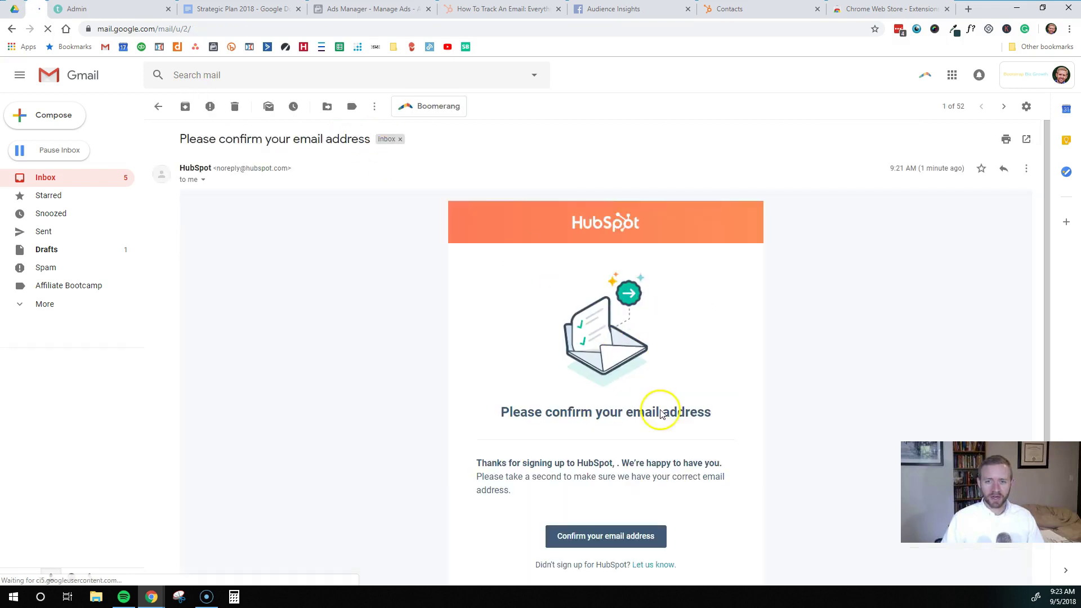
scroll(662, 415, down, 2)
click(603, 372)
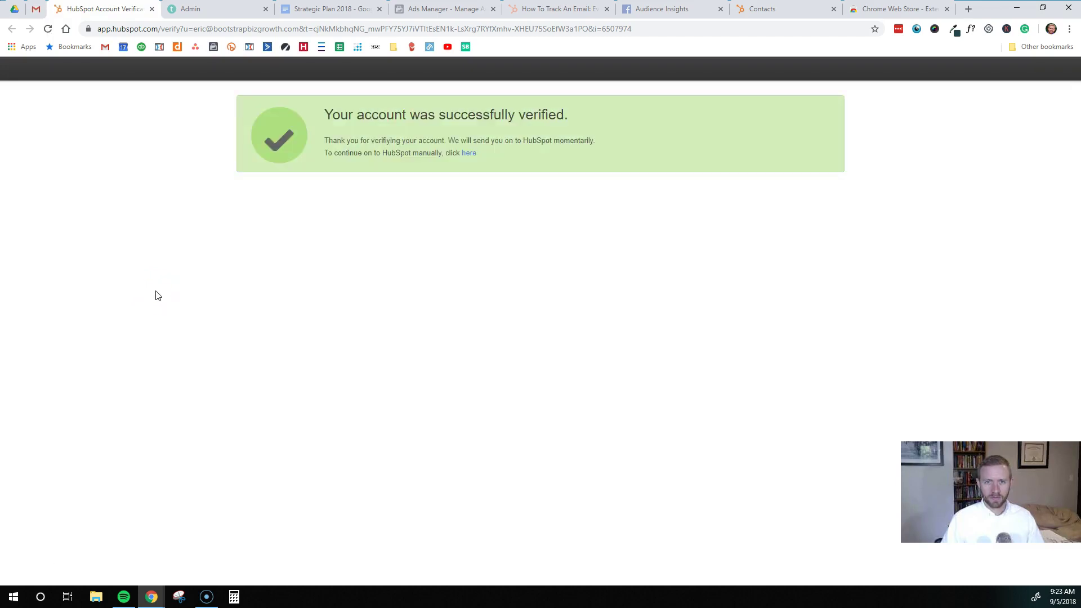
- Back in the Gmail inbox, turn on HubSpot tools from the extension panel
click(152, 9)
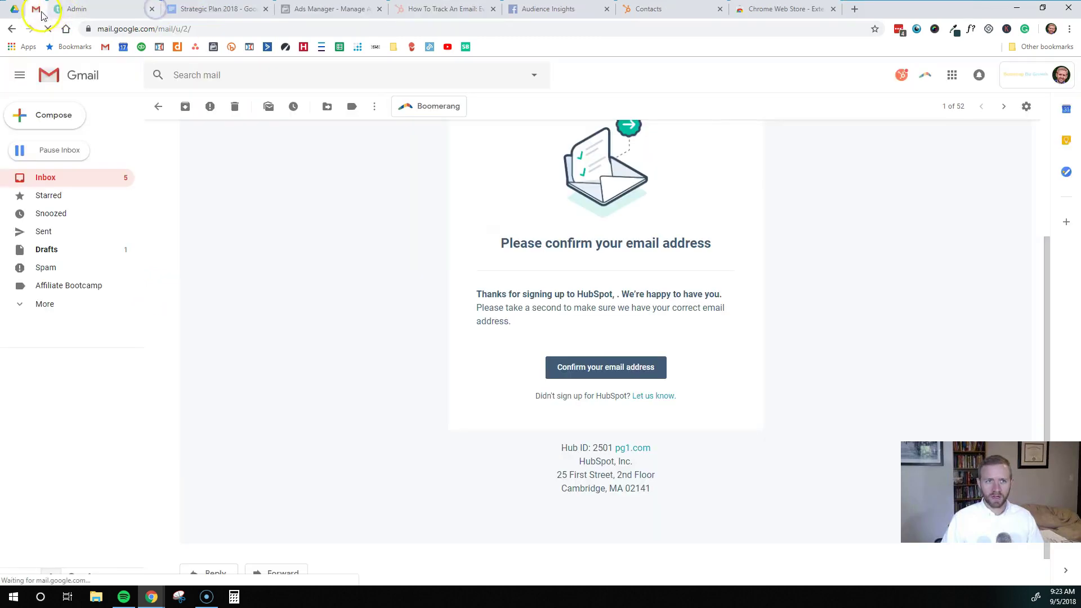
click(58, 178)
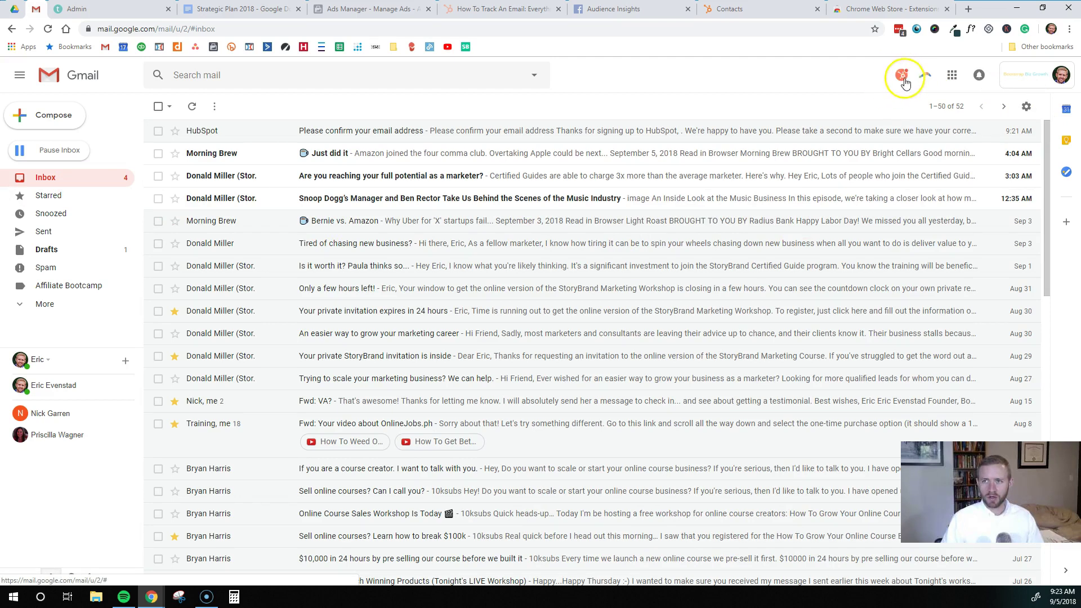
click(904, 82)
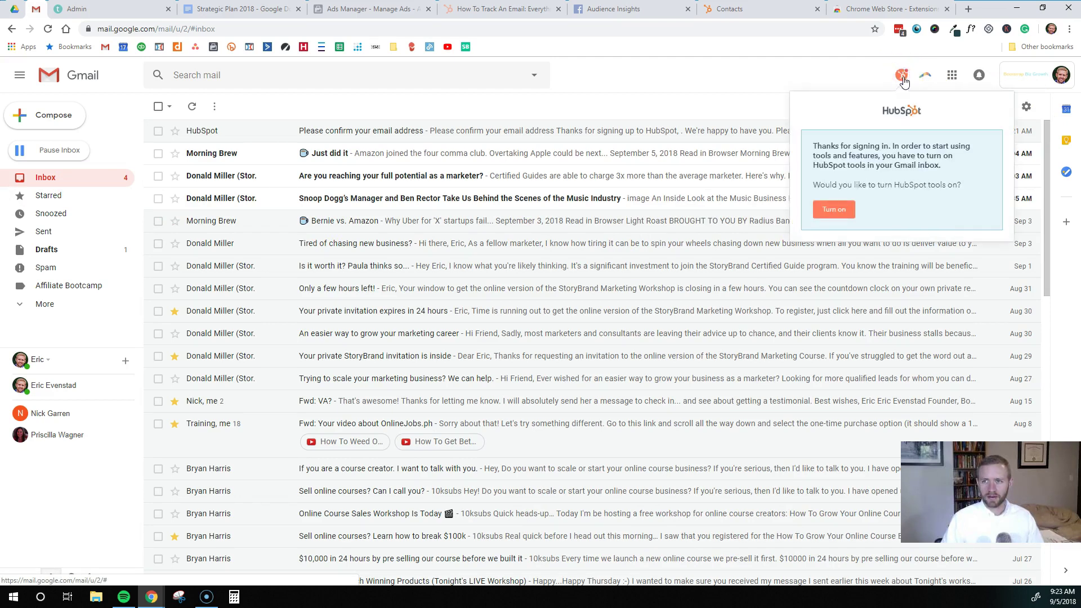
click(832, 211)
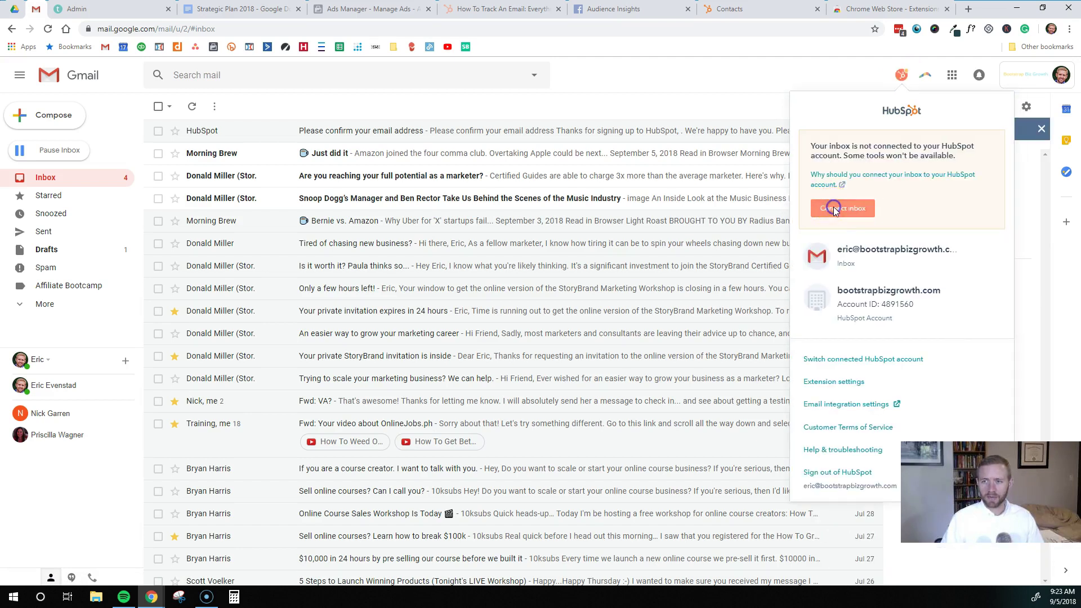
click(834, 210)
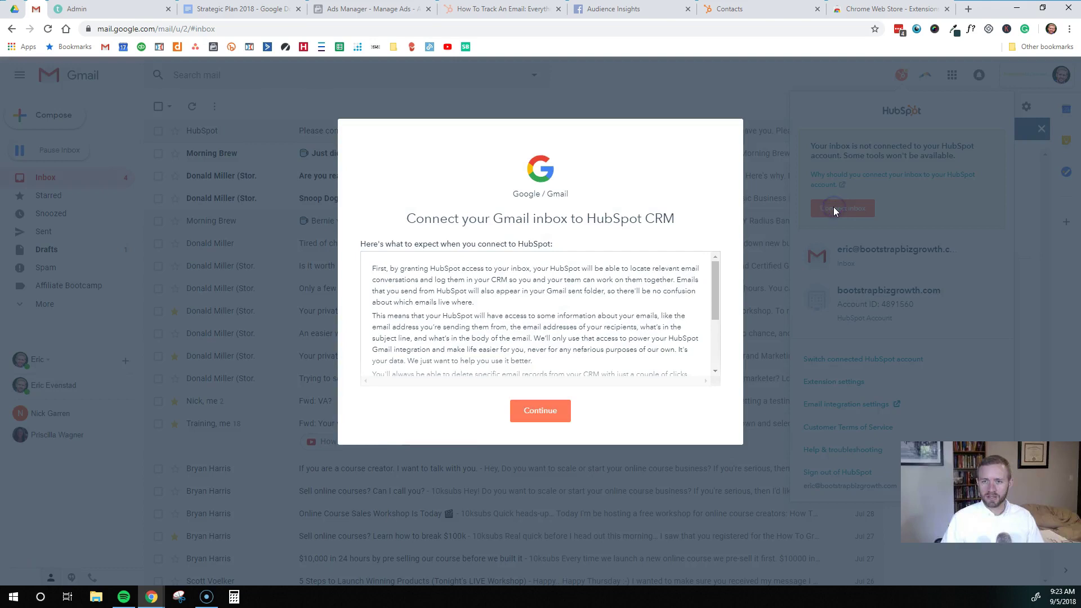
click(542, 412)
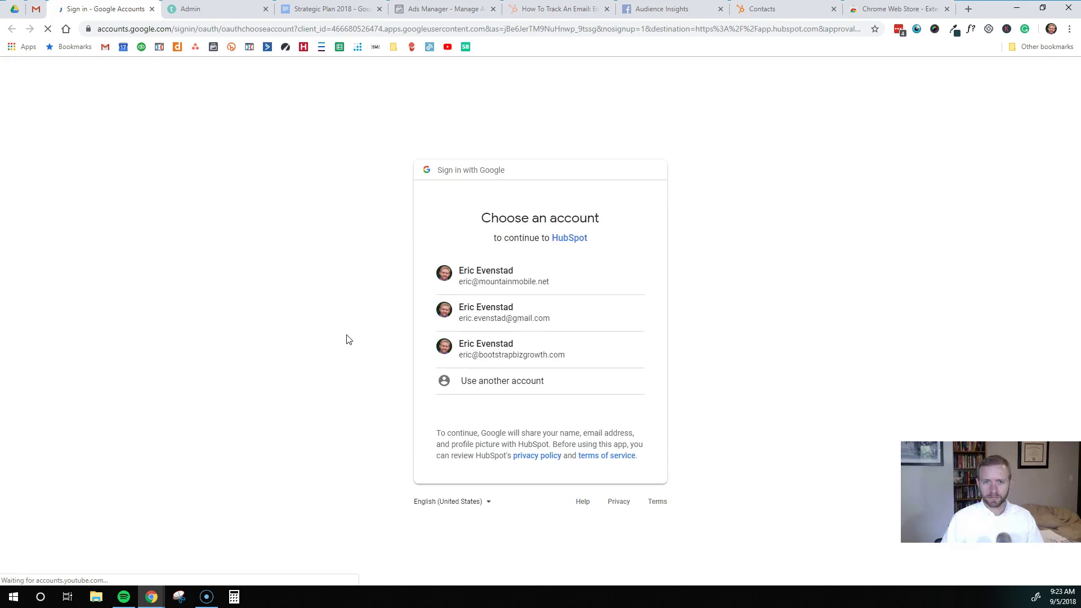
click(506, 352)
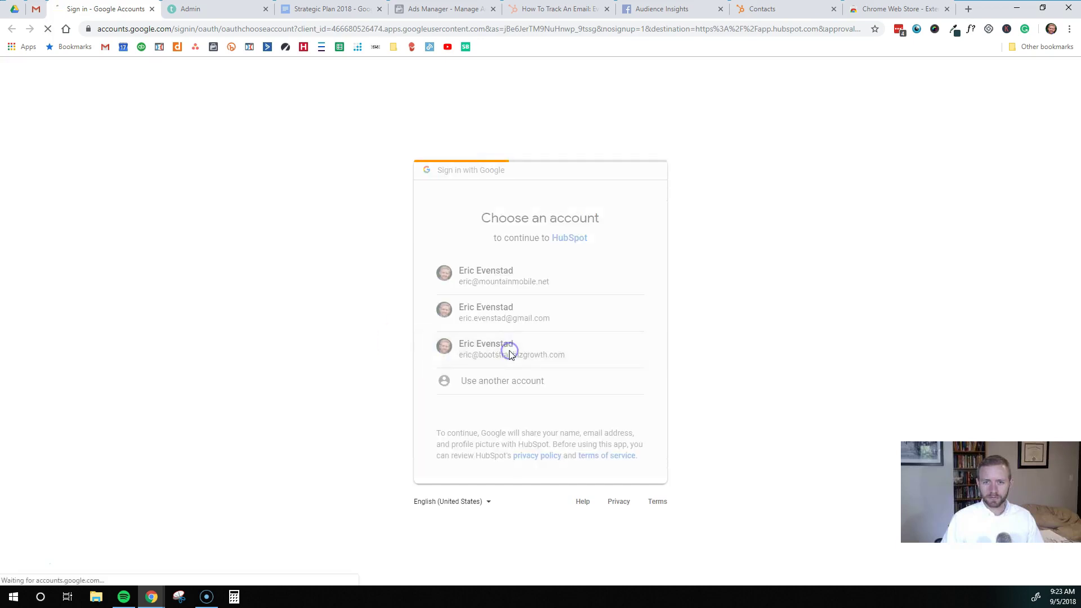
click(619, 496)
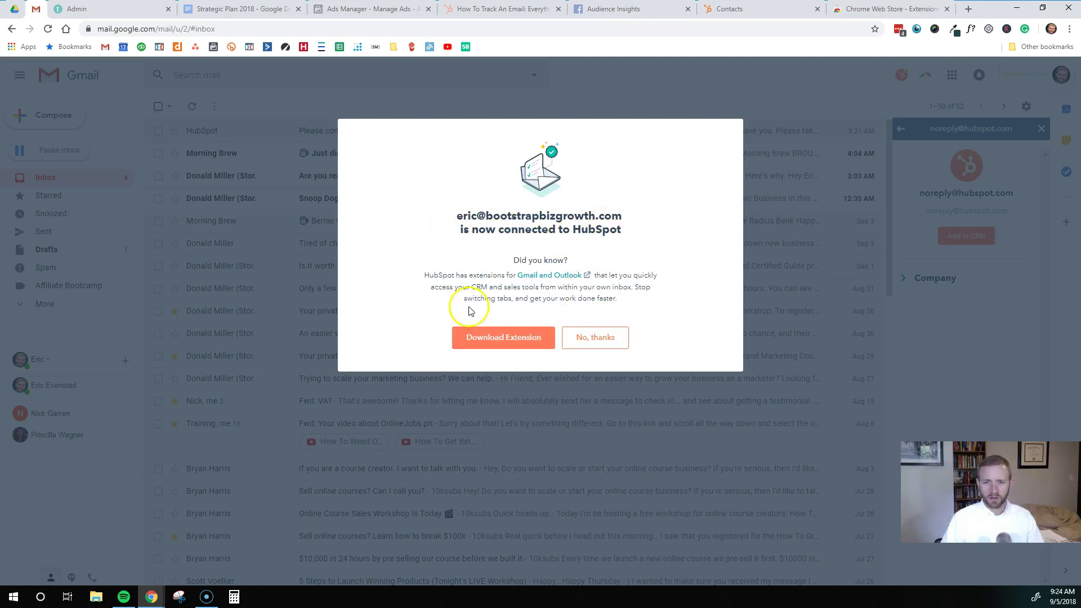
- Decline the connected dialog with 'No, thanks' and close the HubSpot contacts sidebar
click(589, 340)
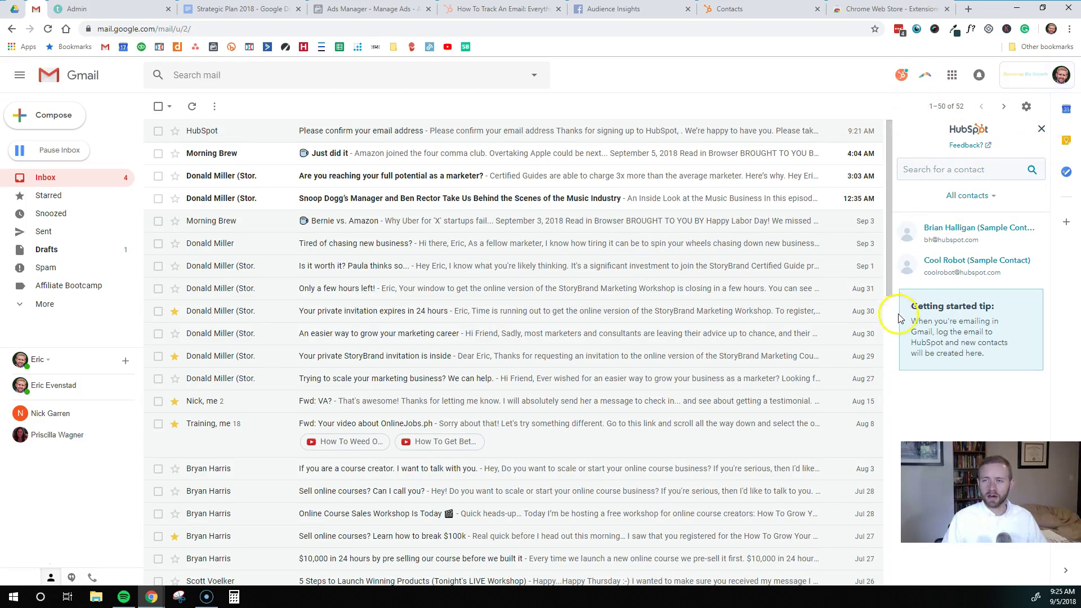
click(1041, 129)
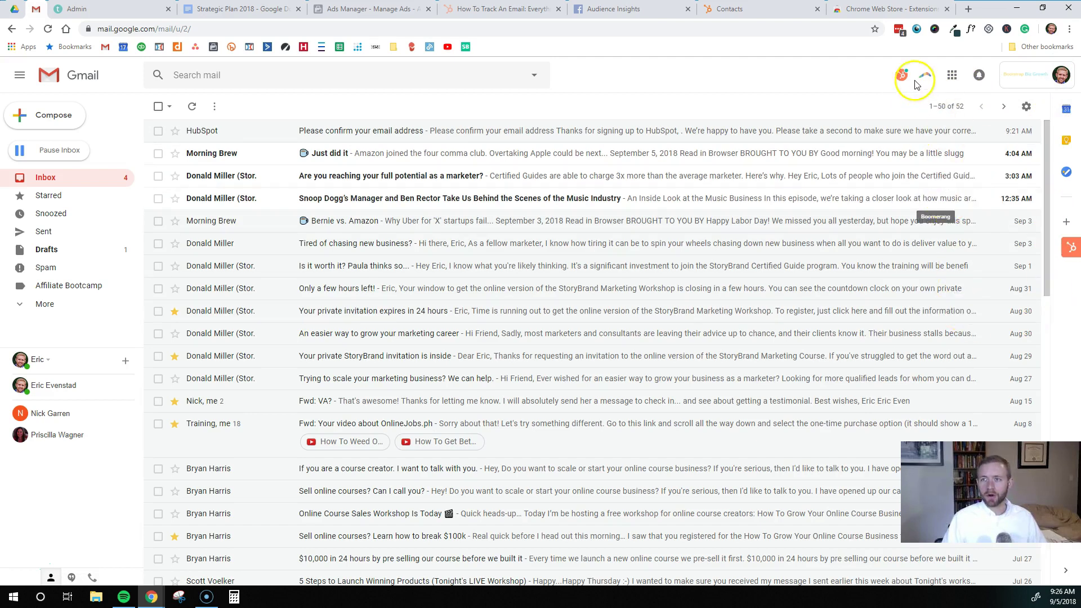
- Send a logged, tracked email 'tracking test' with body 'tracking' to the mountainmobile address
click(51, 114)
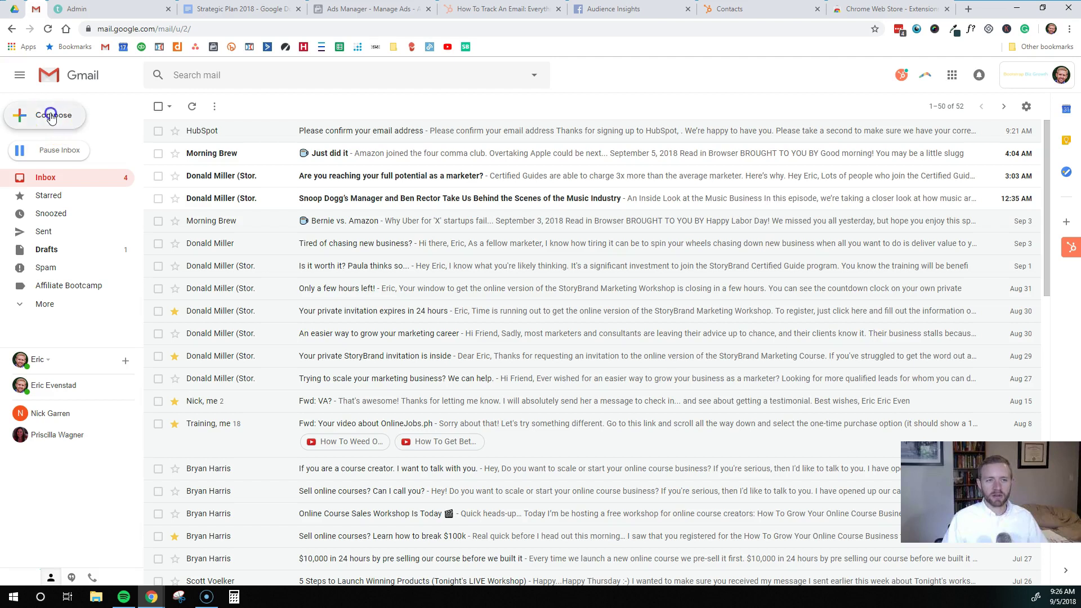
click(777, 254)
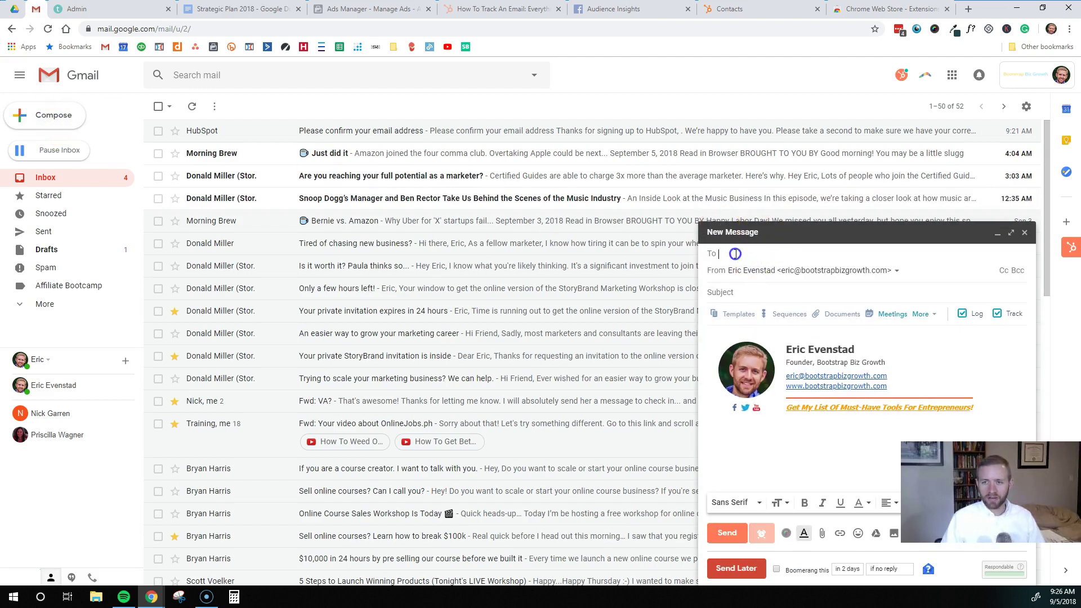
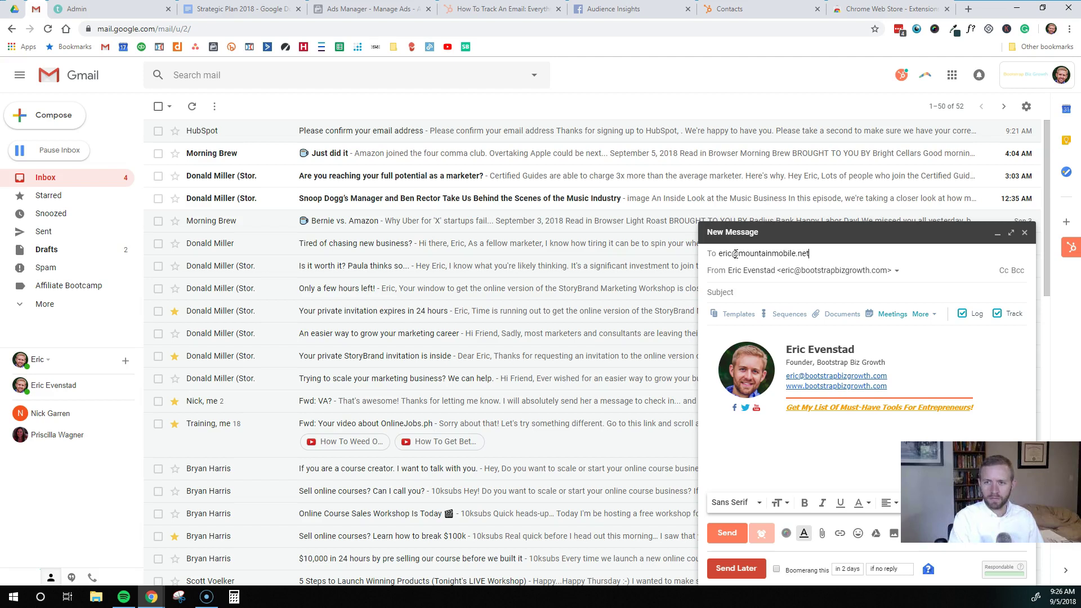
key(Return)
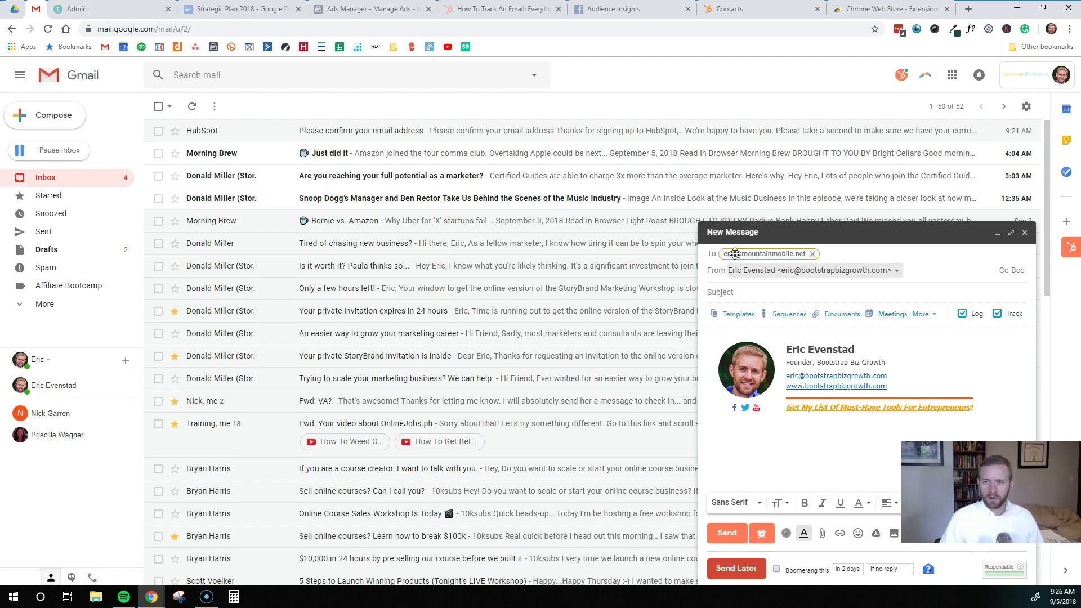
click(747, 291)
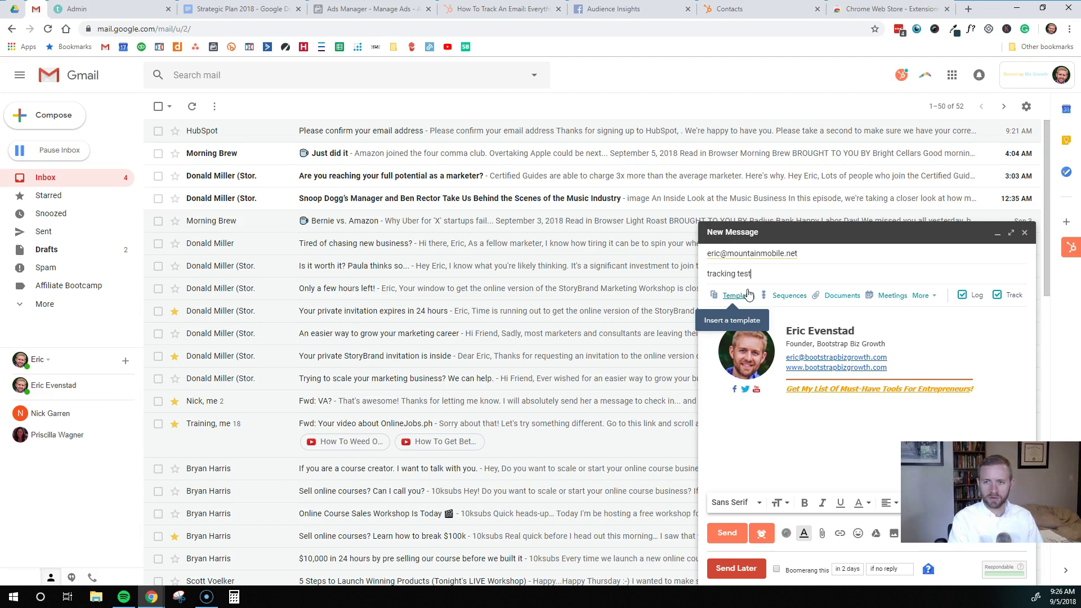
click(832, 313)
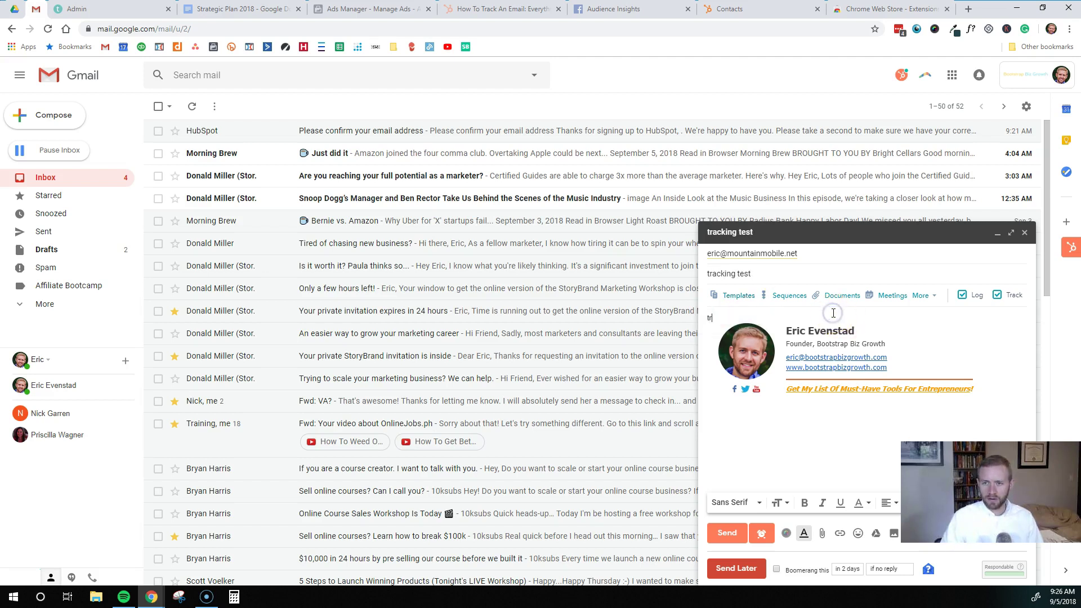
key(Return)
key(Return)
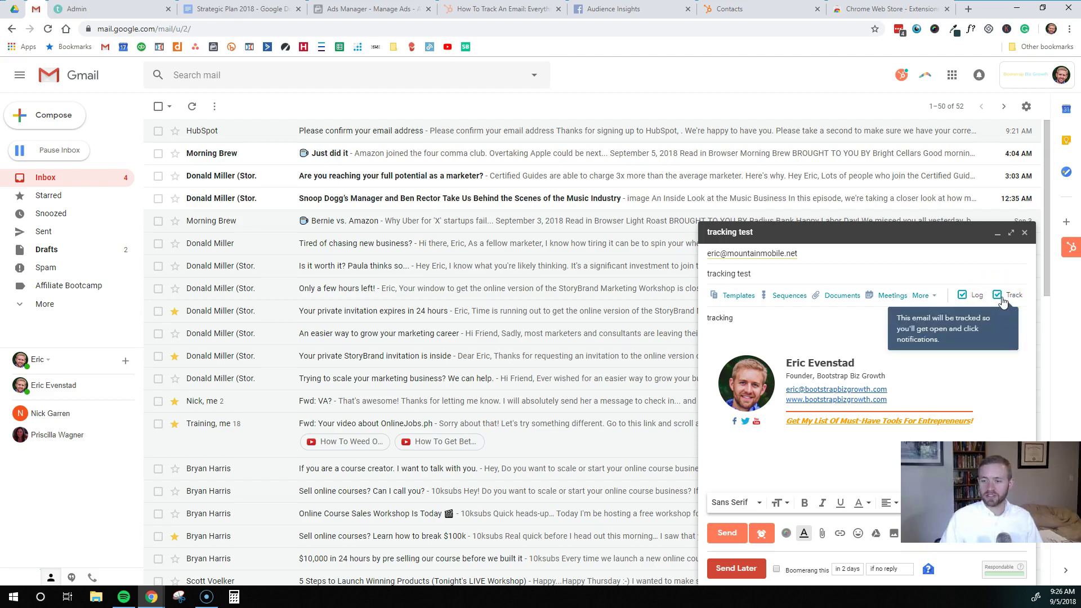
click(736, 534)
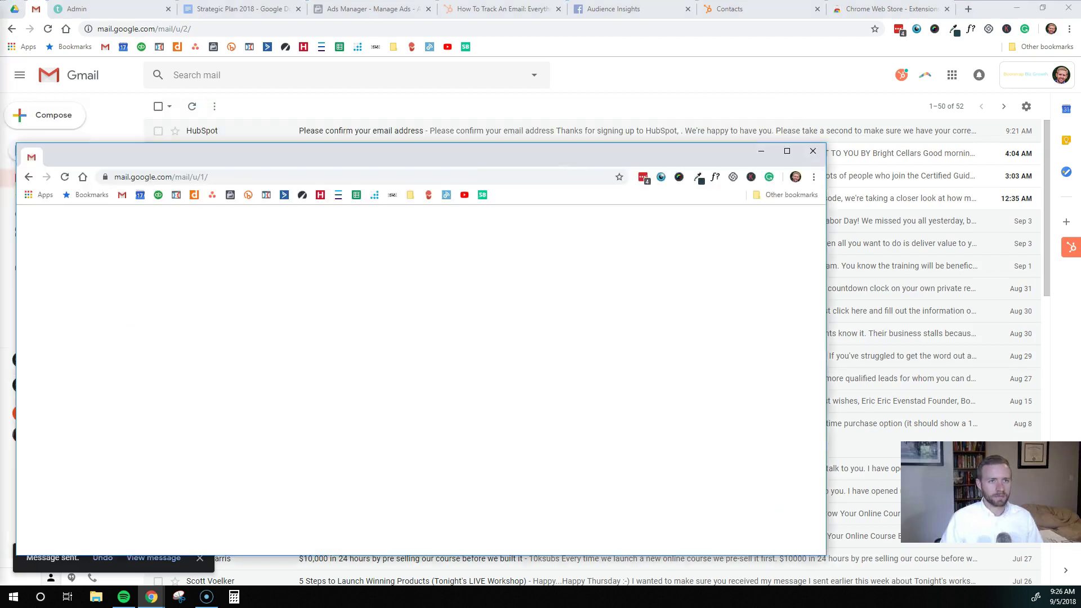
- Open 'tracking test' in the second Gmail account's inbox, then switch back to the sender's inbox
drag(33, 148, 54, 7)
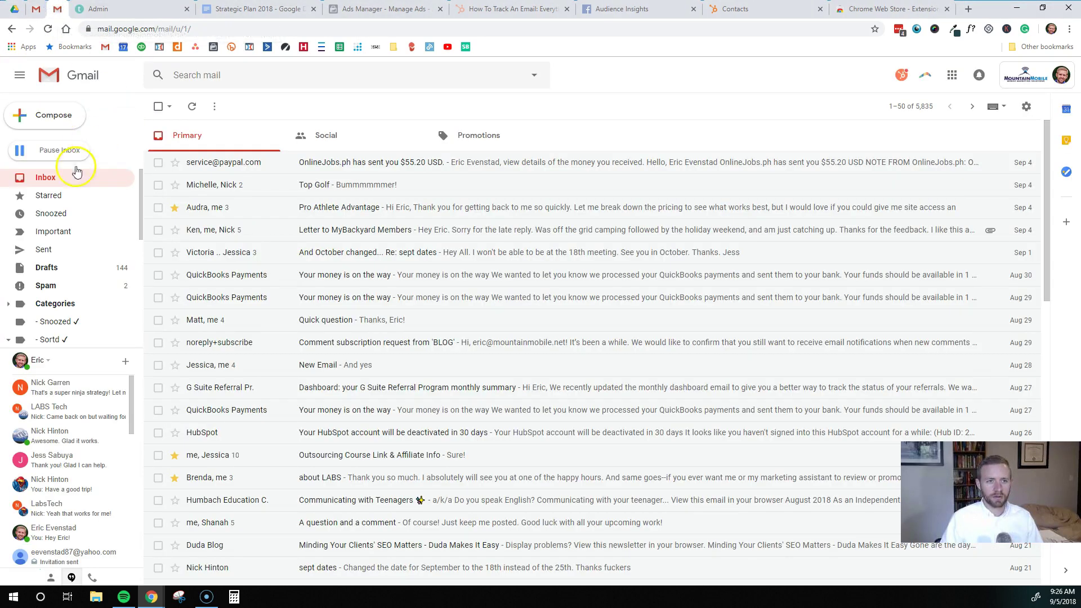
click(47, 177)
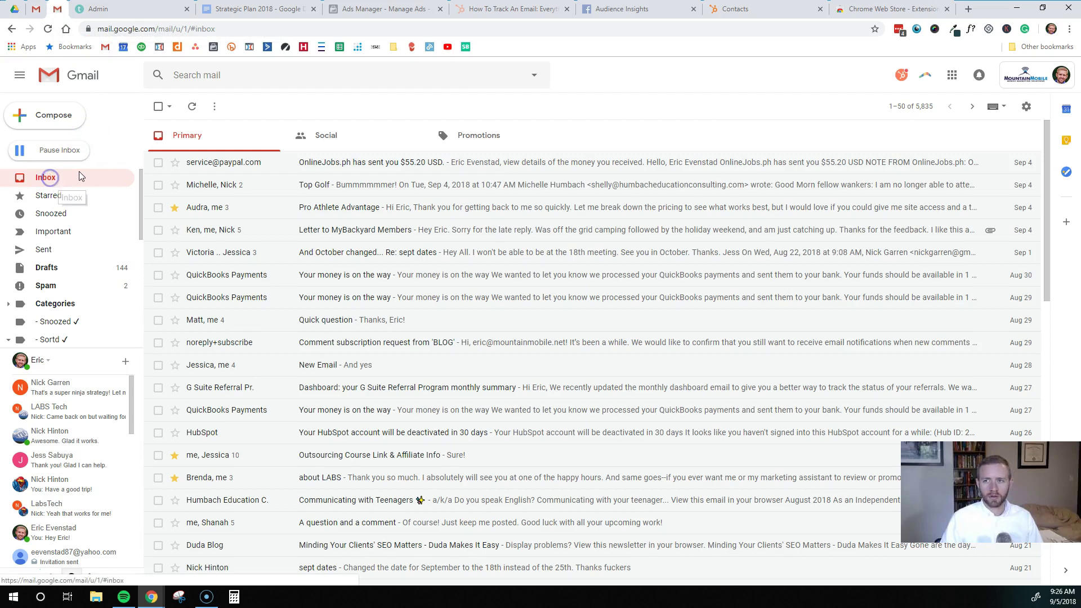
click(44, 181)
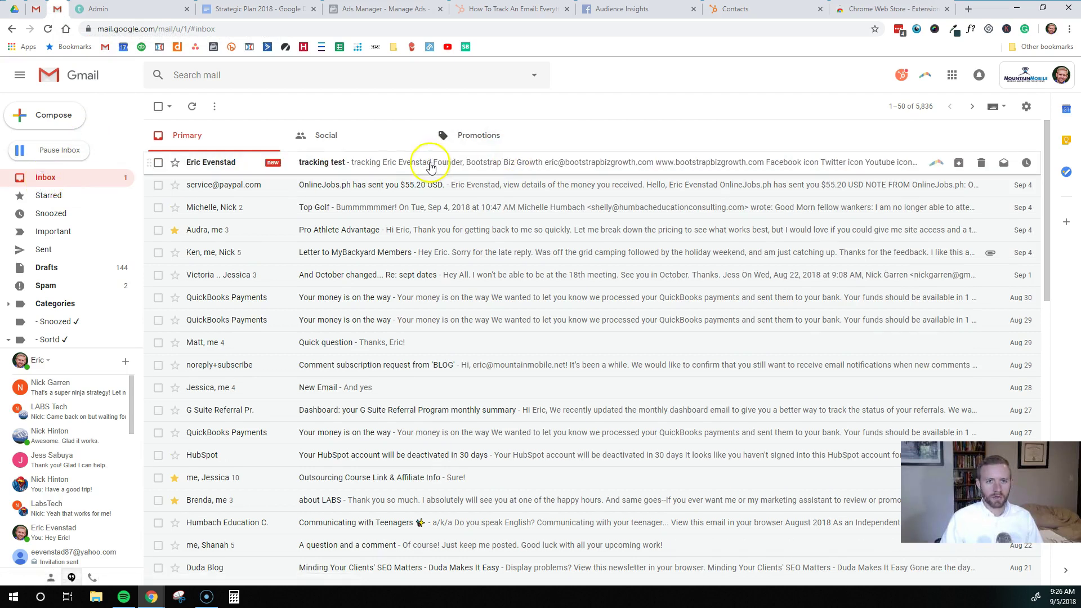
click(379, 167)
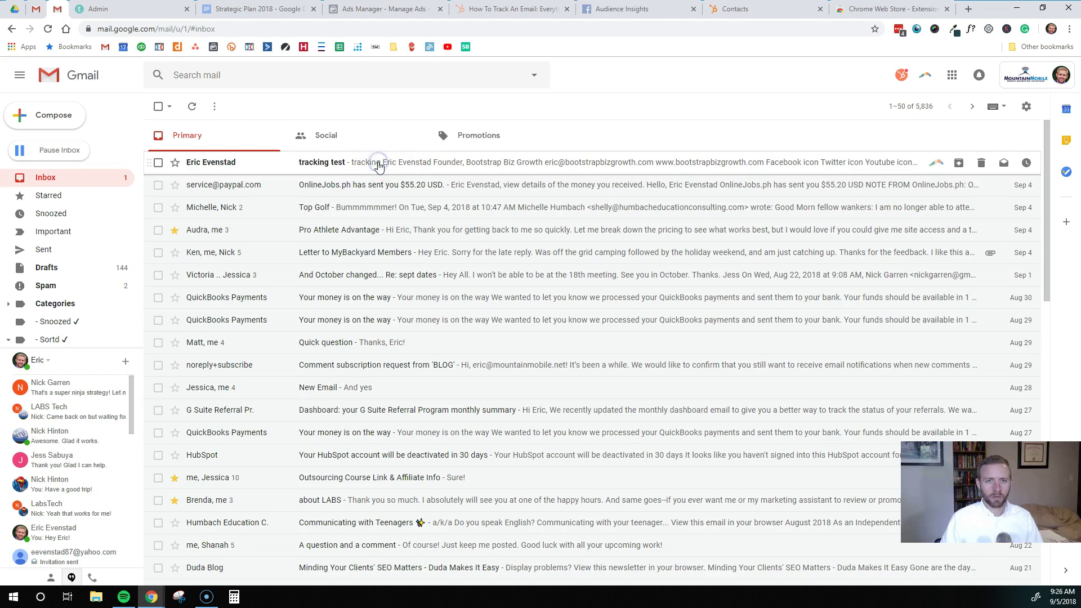
click(38, 10)
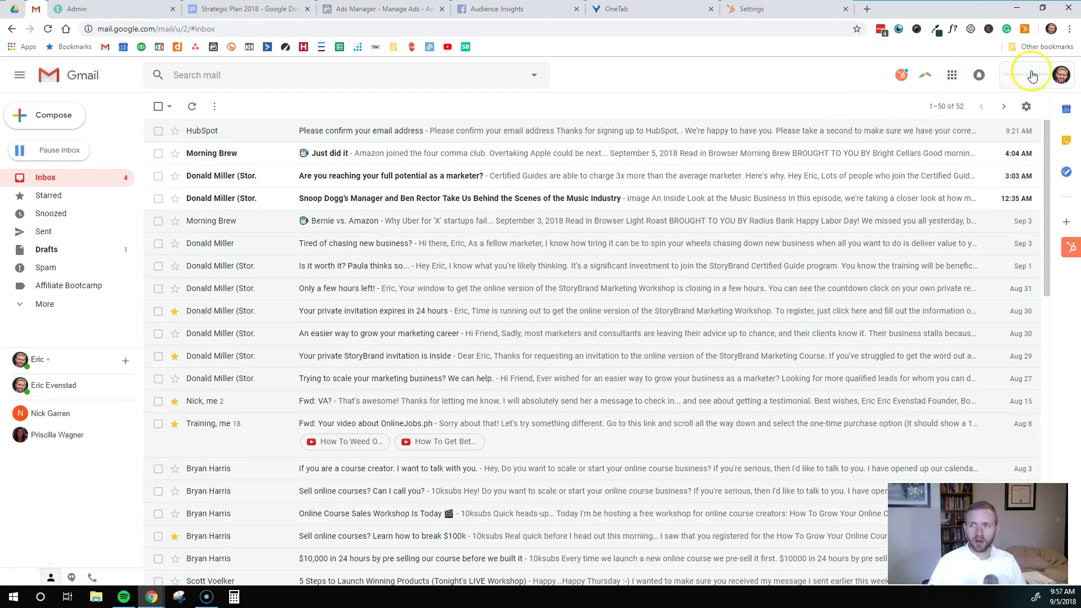
click(1027, 32)
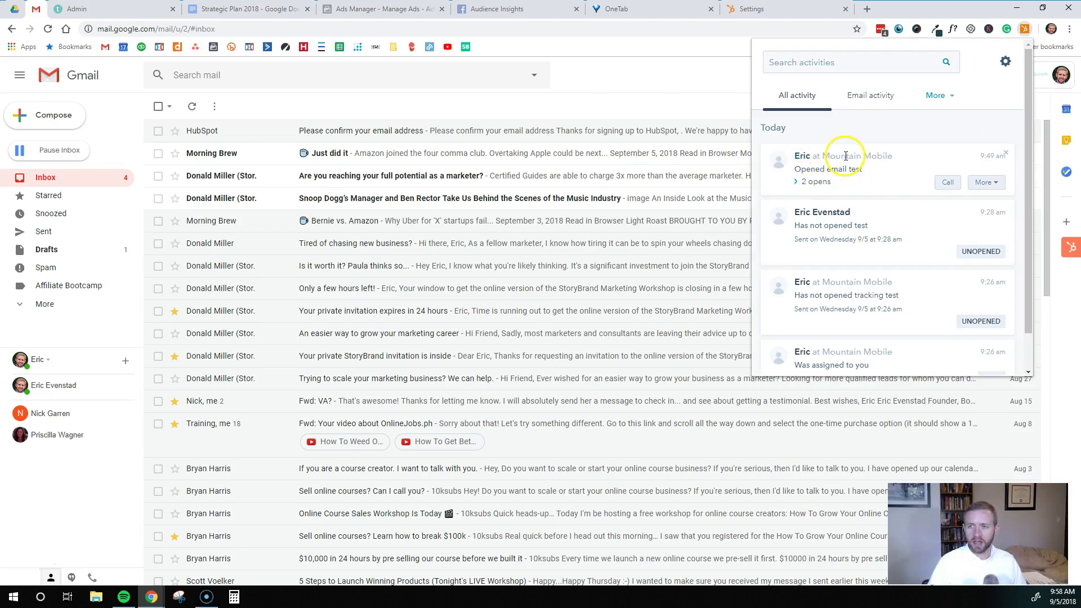
click(799, 184)
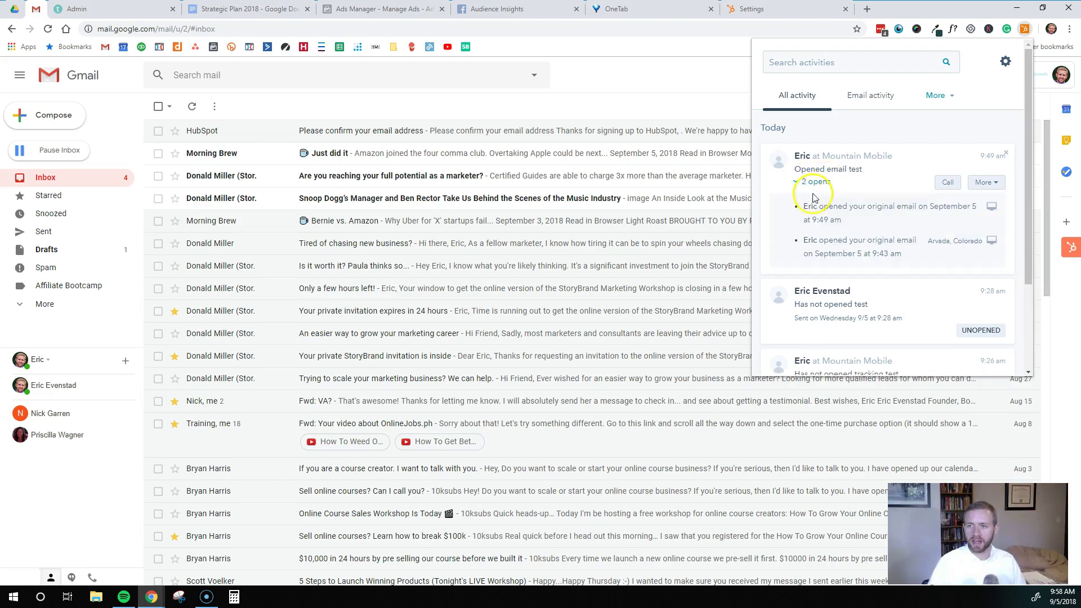
click(798, 186)
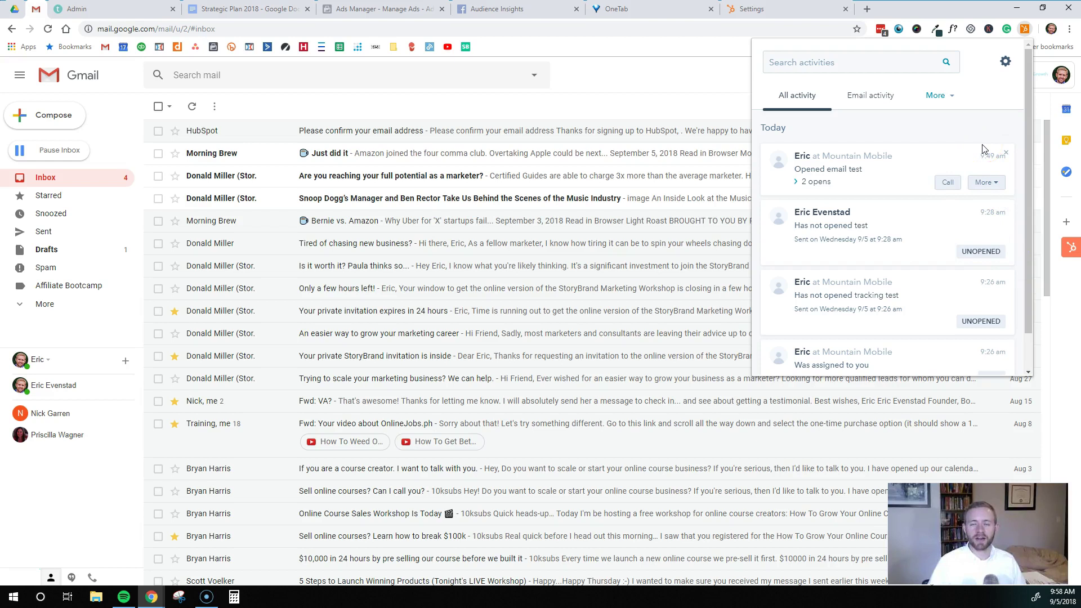
click(610, 93)
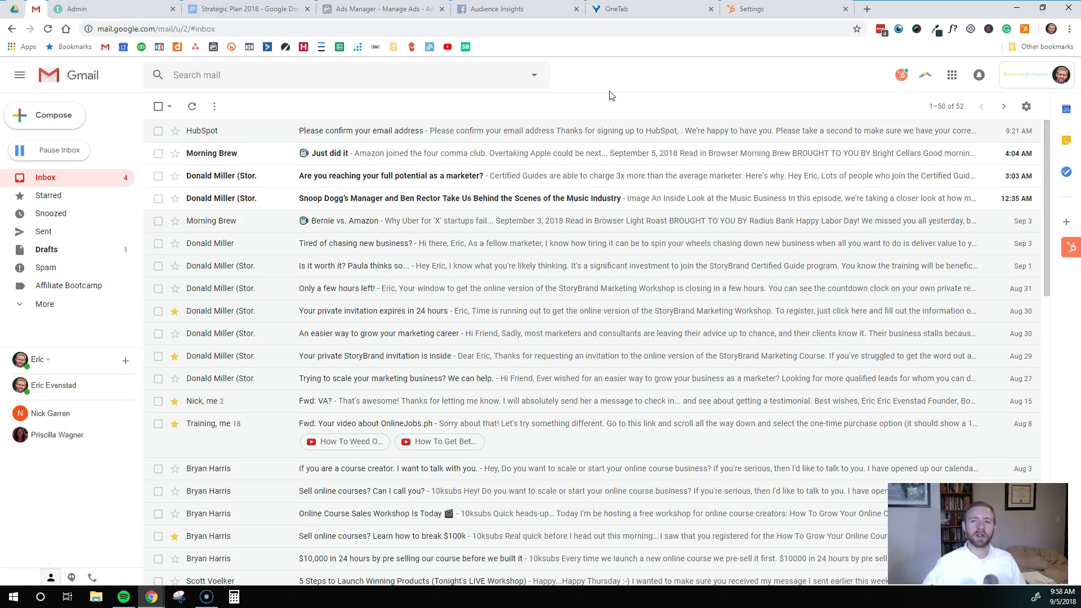
click(604, 87)
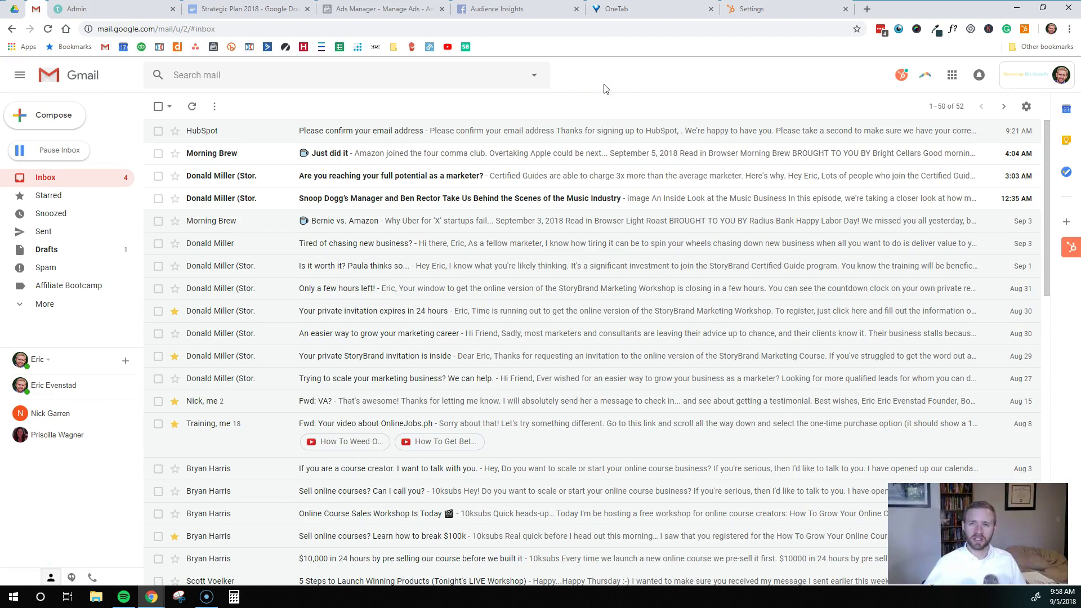